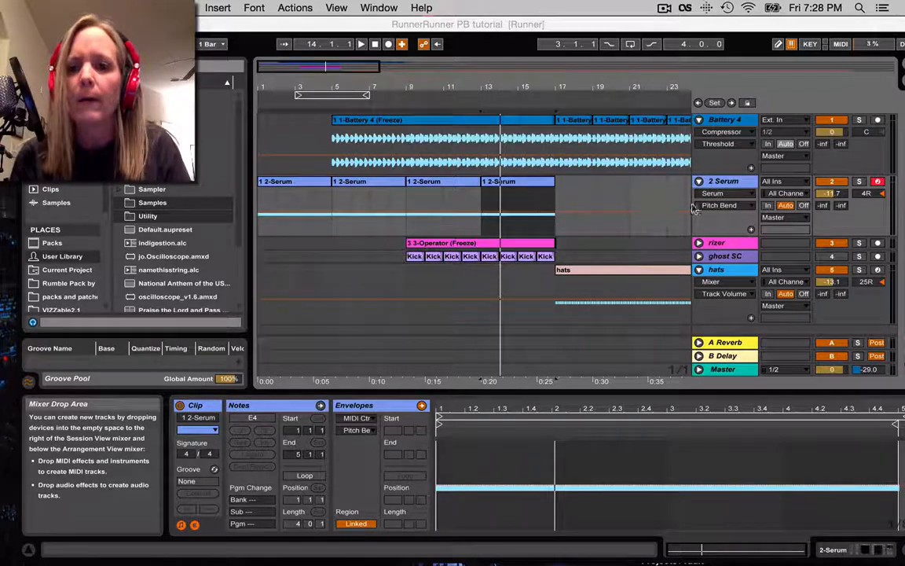
Step: Open the Serum synth window from the 2 Serum track and move it clear of the arrangement
{"action": "left_click", "coordinate": [727, 186]}
{"action": "left_click", "coordinate": [726, 186]}
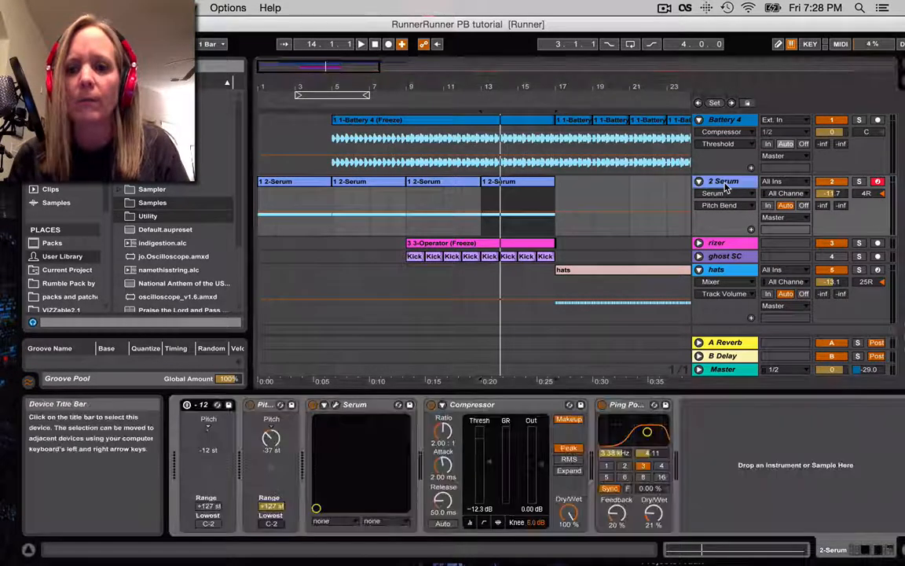
{"action": "left_click", "coordinate": [336, 406]}
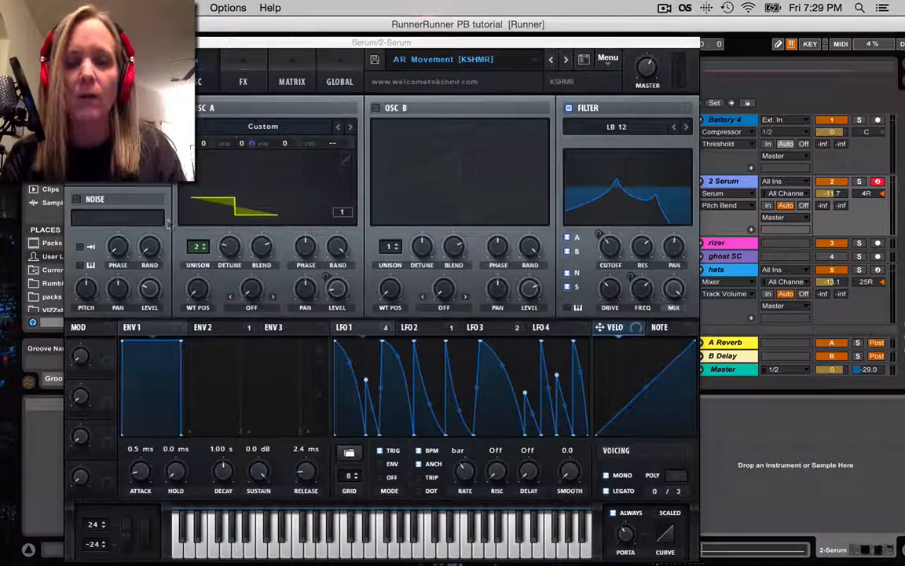
{"action": "left_click_drag", "start_coordinate": [90, 43], "coordinate": [147, 383]}
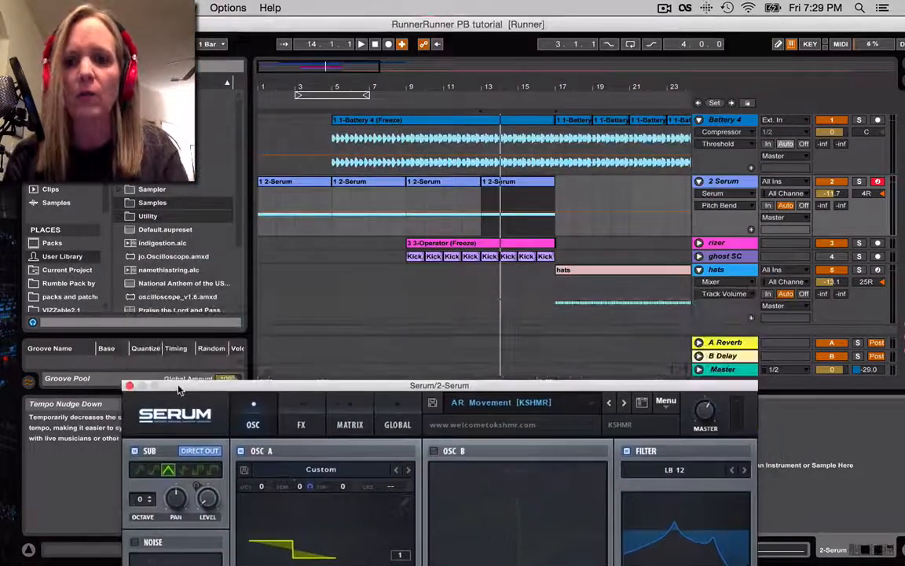
Step: Play back the full arrangement, and solo the 2 Serum track to hear its last clip from bar 13
{"action": "left_click", "coordinate": [375, 45]}
{"action": "key", "text": "space"}
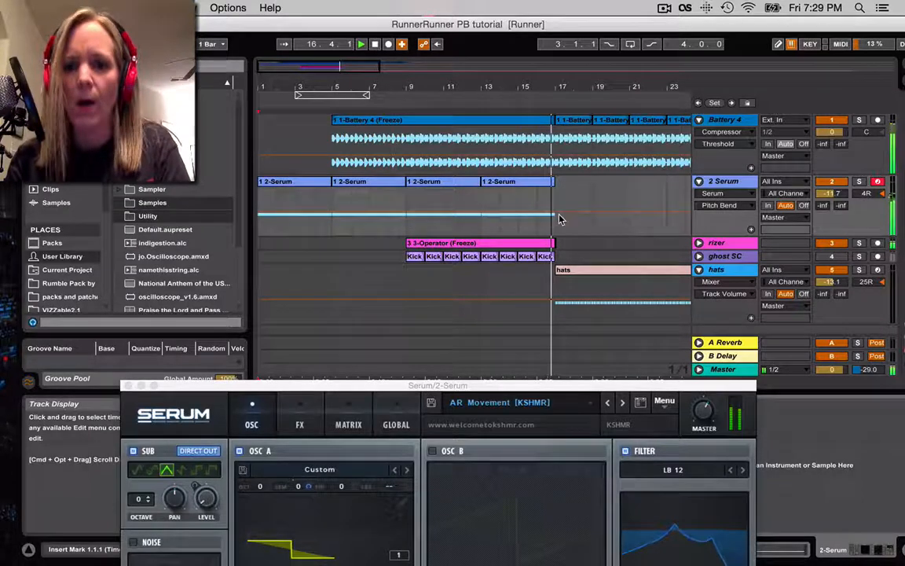
{"action": "left_click", "coordinate": [531, 182]}
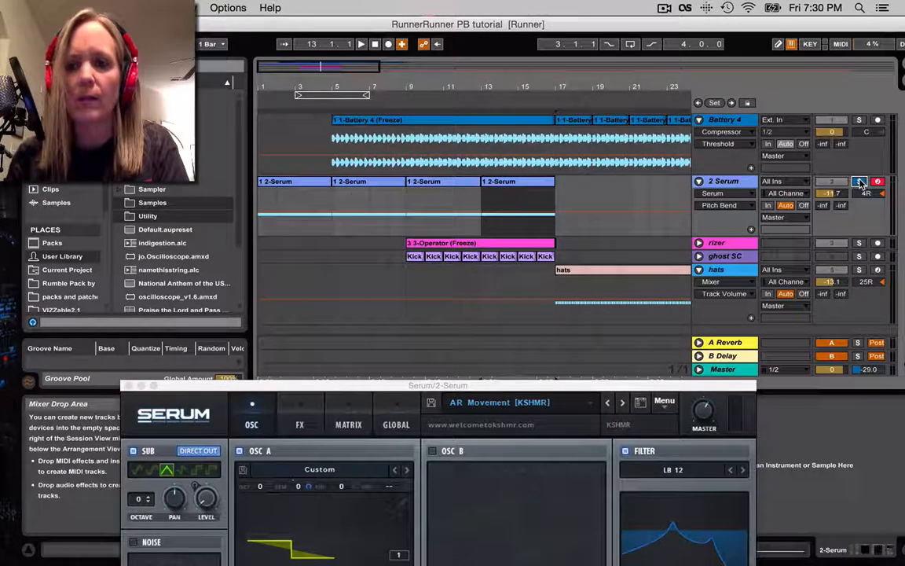
{"action": "left_click", "coordinate": [491, 214]}
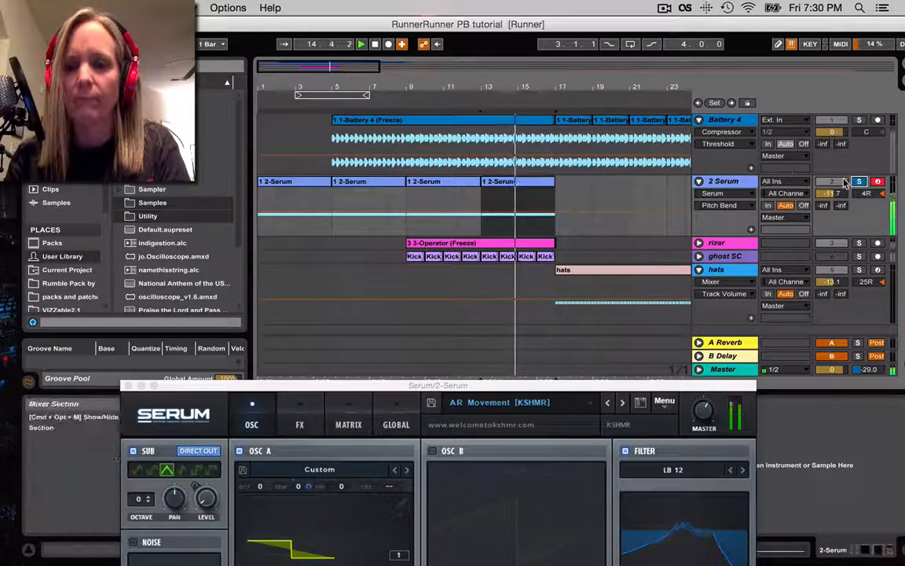
Step: Bring Serum's keyboard section into view, try its pitch bend wheel, and close the synth window
{"action": "left_click_drag", "start_coordinate": [585, 393], "coordinate": [539, 13]}
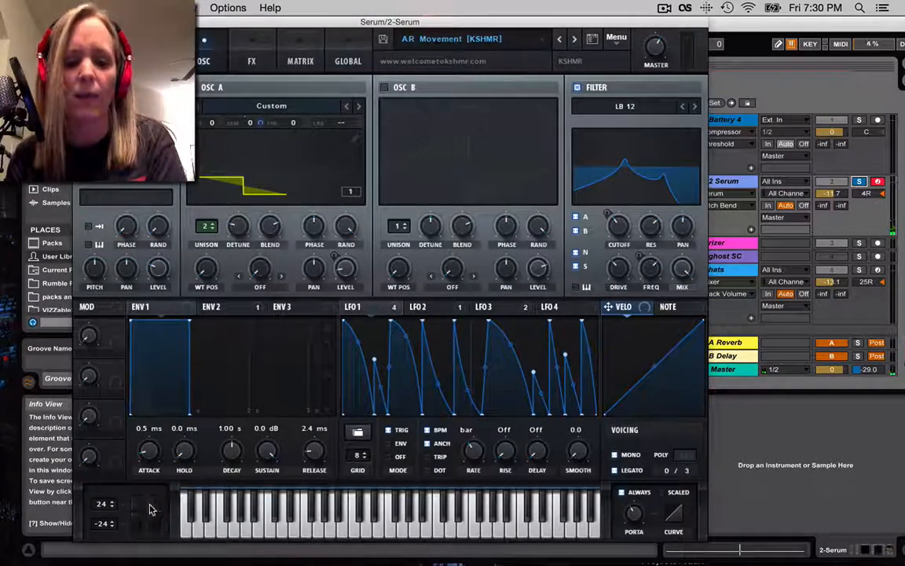
{"action": "mouse_move", "coordinate": [138, 507]}
{"action": "left_mouse_down"}
{"action": "mouse_move", "coordinate": [133, 455]}
{"action": "mouse_move", "coordinate": [135, 531]}
{"action": "mouse_move", "coordinate": [135, 441]}
{"action": "mouse_move", "coordinate": [143, 509]}
{"action": "left_mouse_up"}
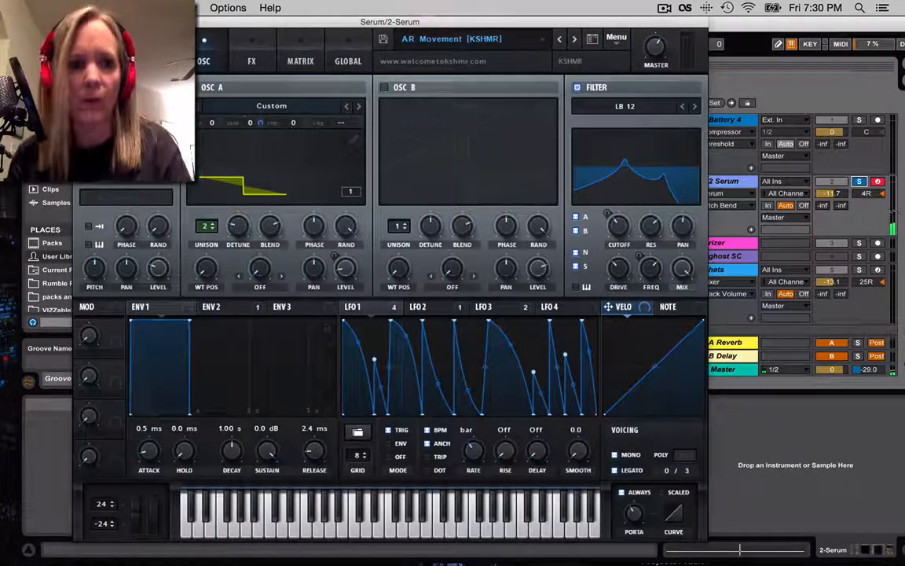
{"action": "left_click", "coordinate": [81, 22]}
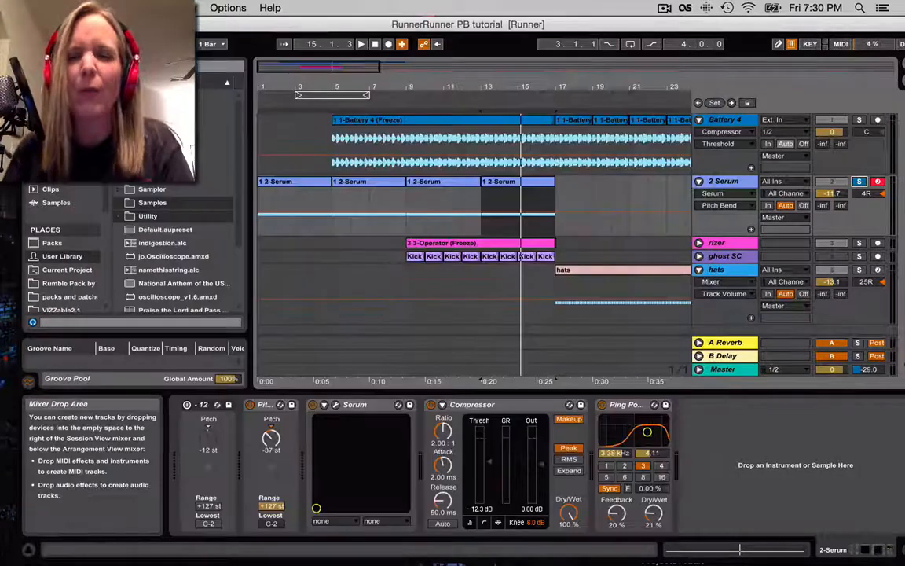
Step: Duplicate the 2-Serum clip at bar 13 to bar 17 and play the copy
{"action": "double_click", "coordinate": [537, 185]}
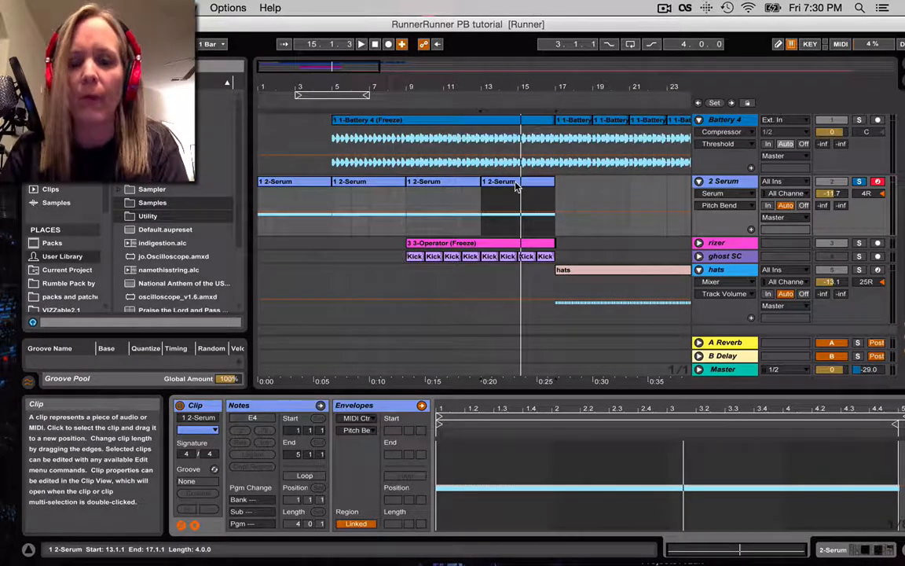
{"action": "left_click", "coordinate": [515, 184]}
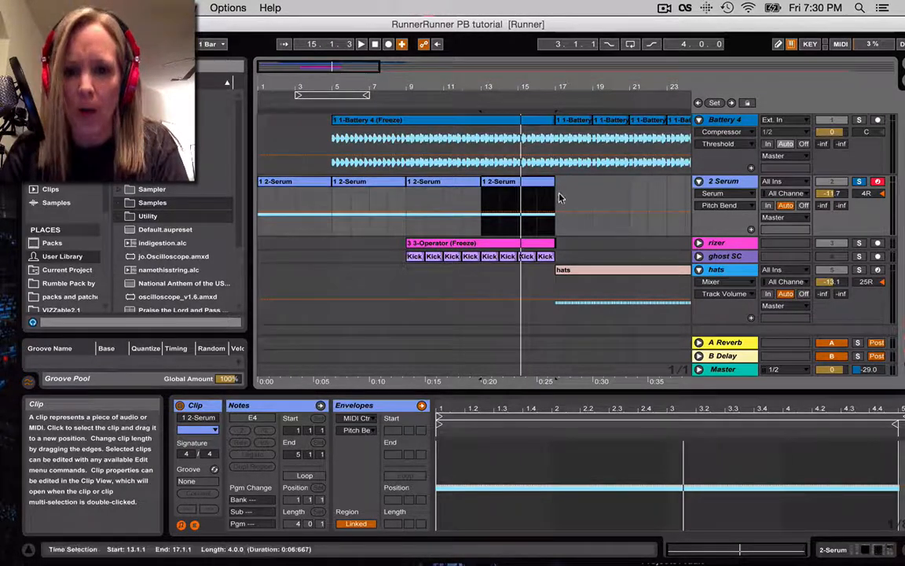
{"action": "key", "text": "super+d"}
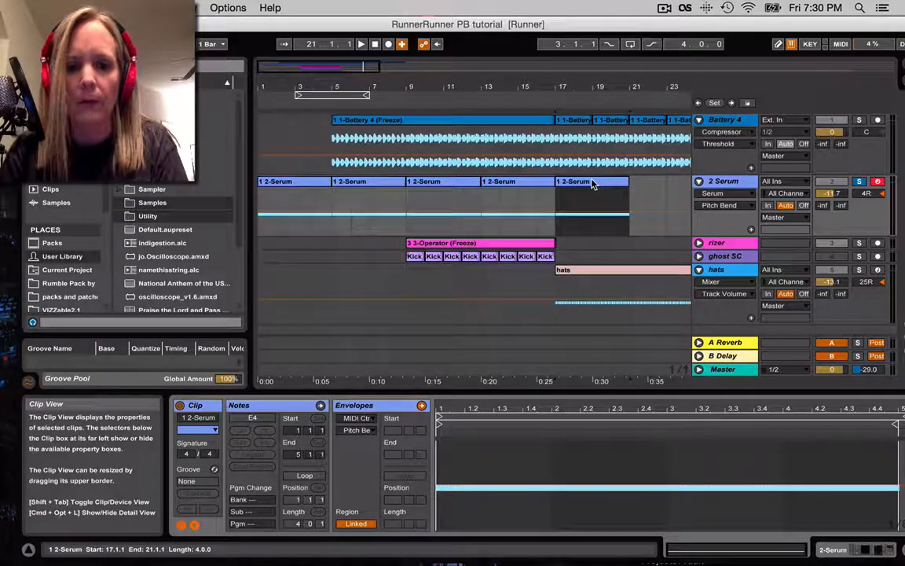
{"action": "key", "text": "space"}
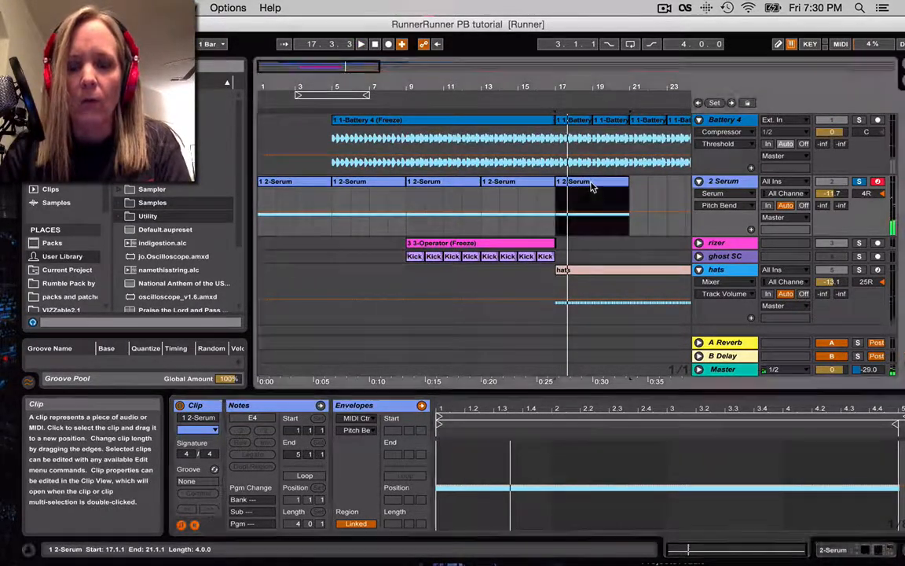
Step: Reopen the Serum synth window to examine its pitch bend range settings, and close it again
{"action": "left_click", "coordinate": [739, 183]}
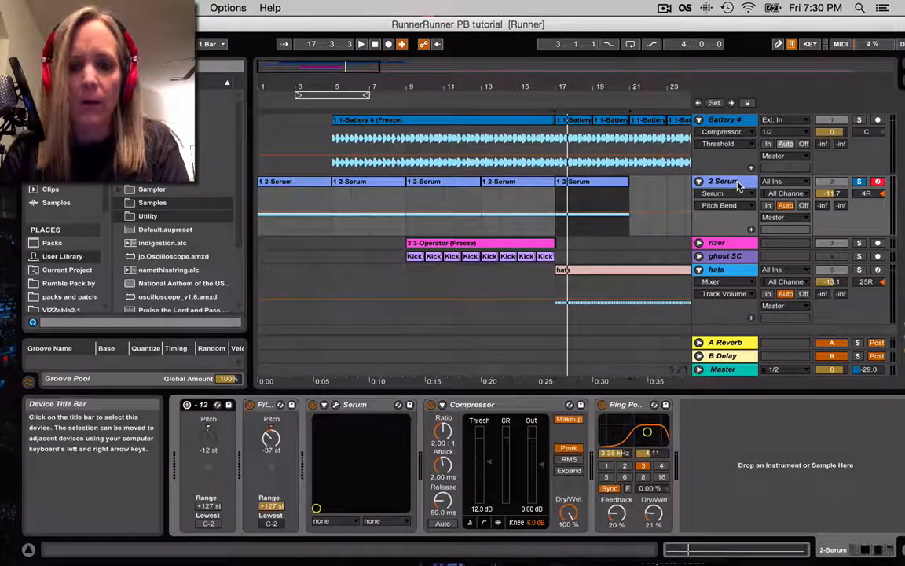
{"action": "left_click", "coordinate": [336, 406]}
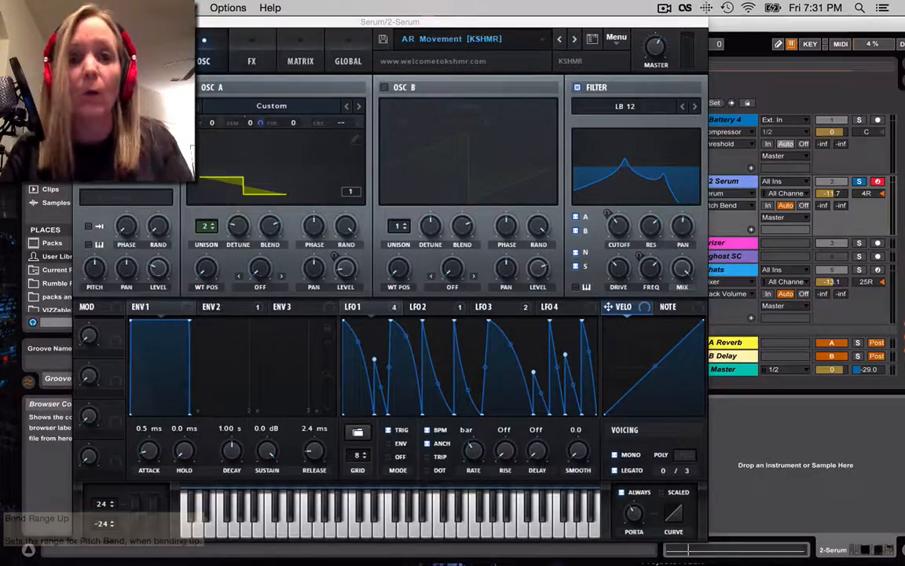
{"action": "left_click", "coordinate": [80, 22]}
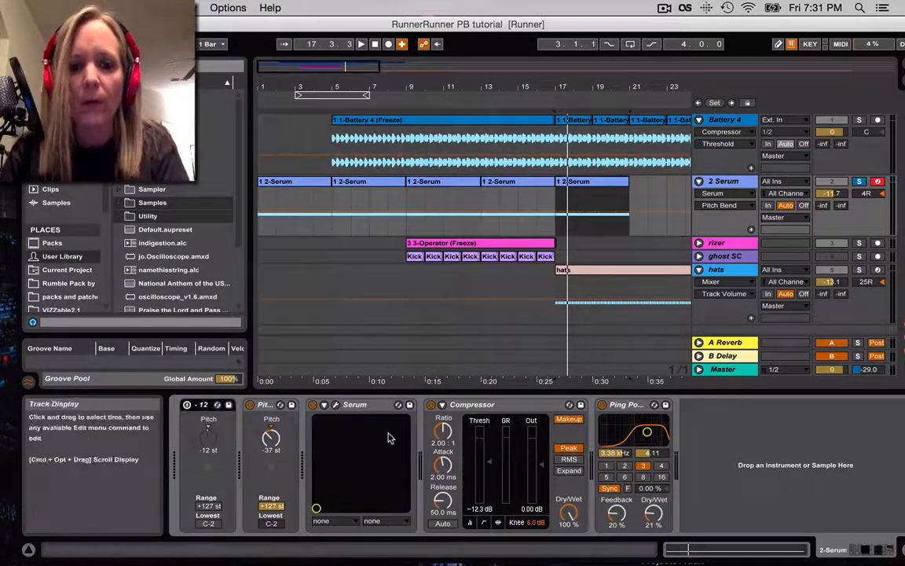
Step: Show the Pitch Bend envelope of the 2-Serum clip at bar 17 and turn on draw mode
{"action": "double_click", "coordinate": [558, 225]}
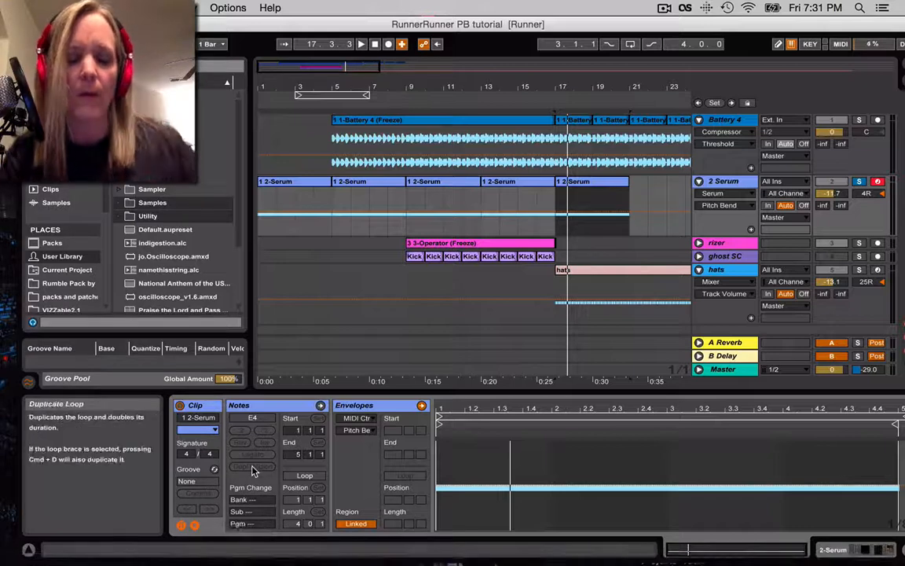
{"action": "left_click", "coordinate": [196, 527]}
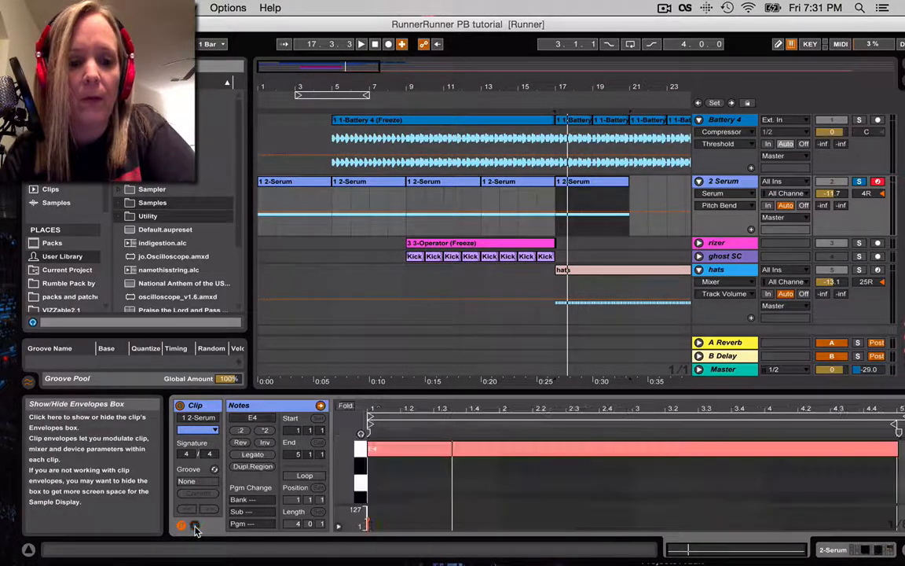
{"action": "left_click", "coordinate": [196, 528]}
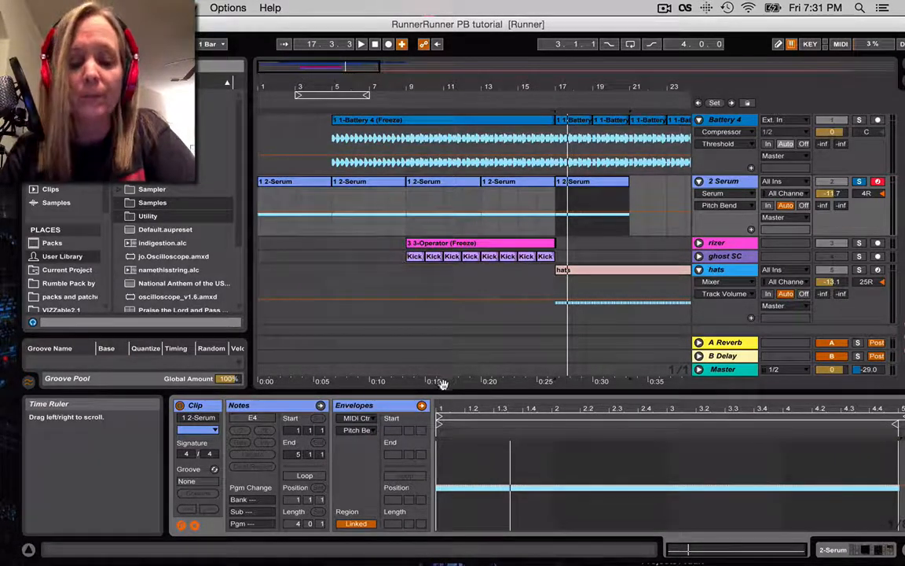
{"action": "left_click", "coordinate": [367, 432]}
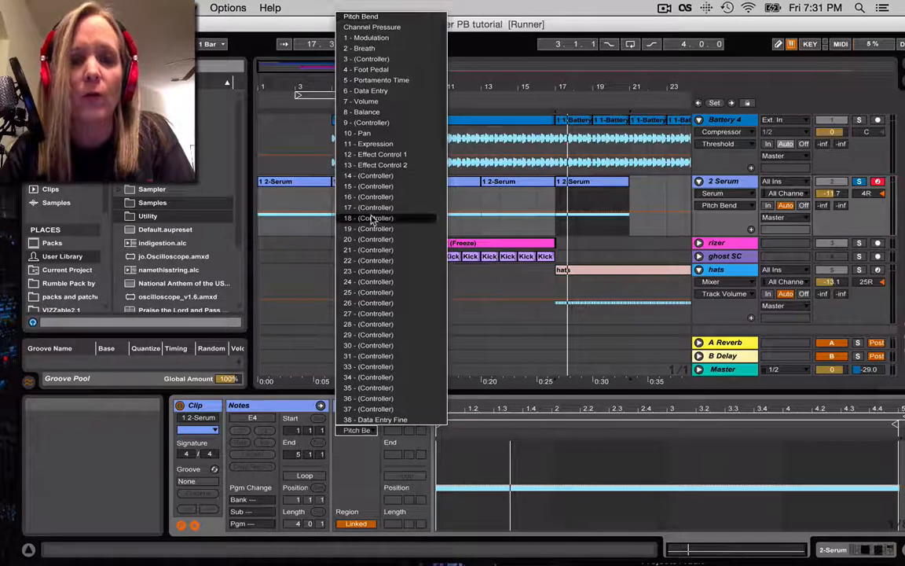
{"action": "left_click", "coordinate": [384, 19]}
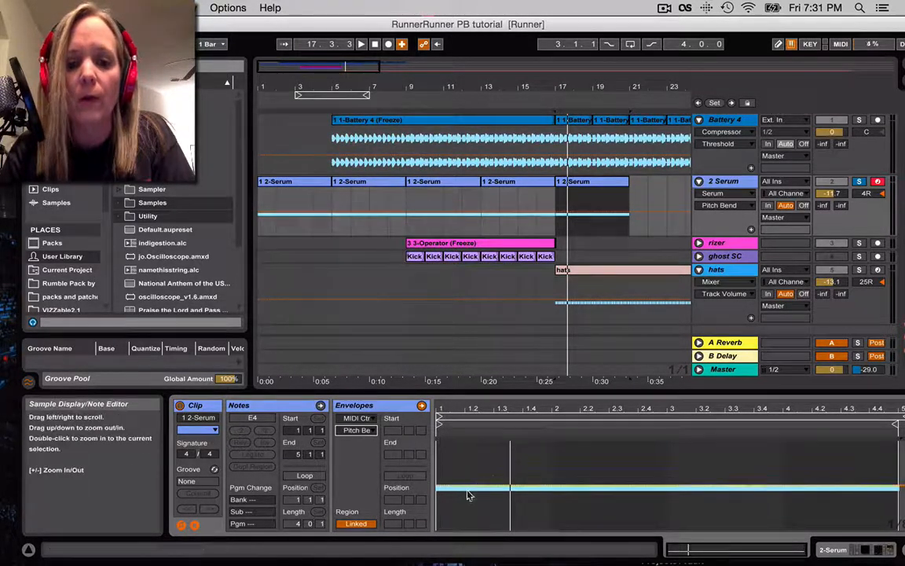
{"action": "left_click", "coordinate": [782, 44]}
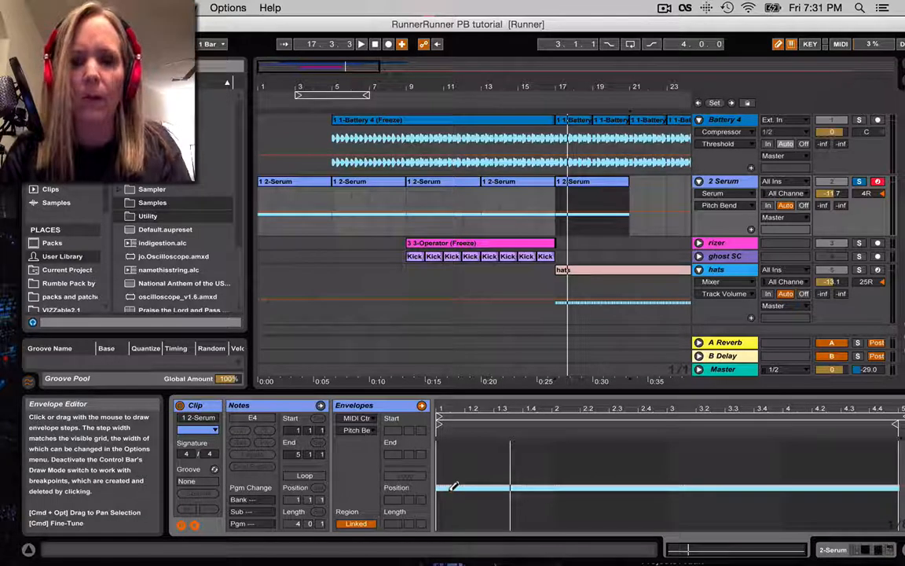
{"action": "mouse_move", "coordinate": [453, 487]}
{"action": "left_mouse_down"}
{"action": "mouse_move", "coordinate": [471, 432]}
{"action": "mouse_move", "coordinate": [503, 483]}
{"action": "mouse_move", "coordinate": [531, 398]}
{"action": "mouse_move", "coordinate": [508, 444]}
{"action": "mouse_move", "coordinate": [535, 471]}
{"action": "mouse_move", "coordinate": [567, 448]}
{"action": "mouse_move", "coordinate": [625, 512]}
{"action": "mouse_move", "coordinate": [625, 444]}
{"action": "mouse_move", "coordinate": [646, 495]}
{"action": "mouse_move", "coordinate": [673, 454]}
{"action": "left_mouse_up"}
{"action": "mouse_move", "coordinate": [676, 477]}
{"action": "left_mouse_down"}
{"action": "mouse_move", "coordinate": [699, 427]}
{"action": "mouse_move", "coordinate": [698, 436]}
{"action": "left_mouse_up"}
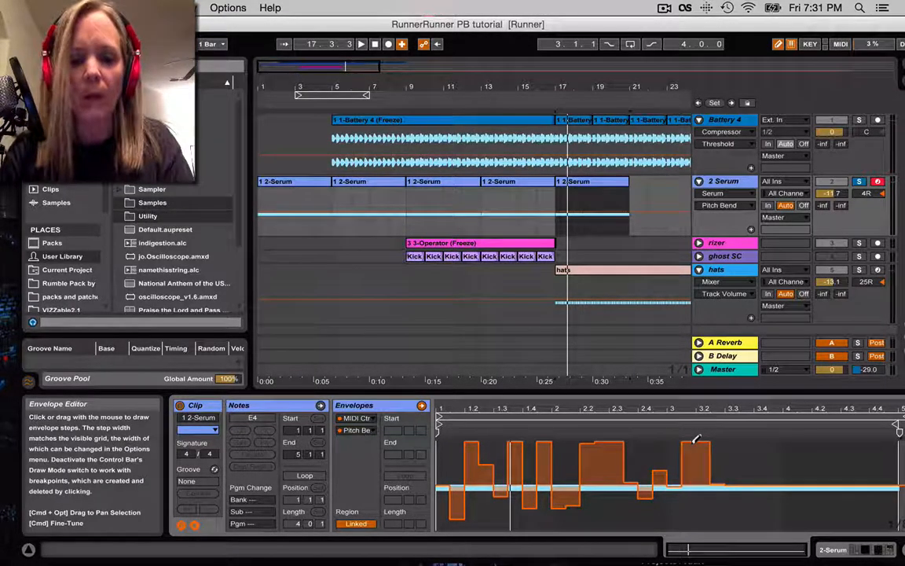
{"action": "key", "text": "super+z"}
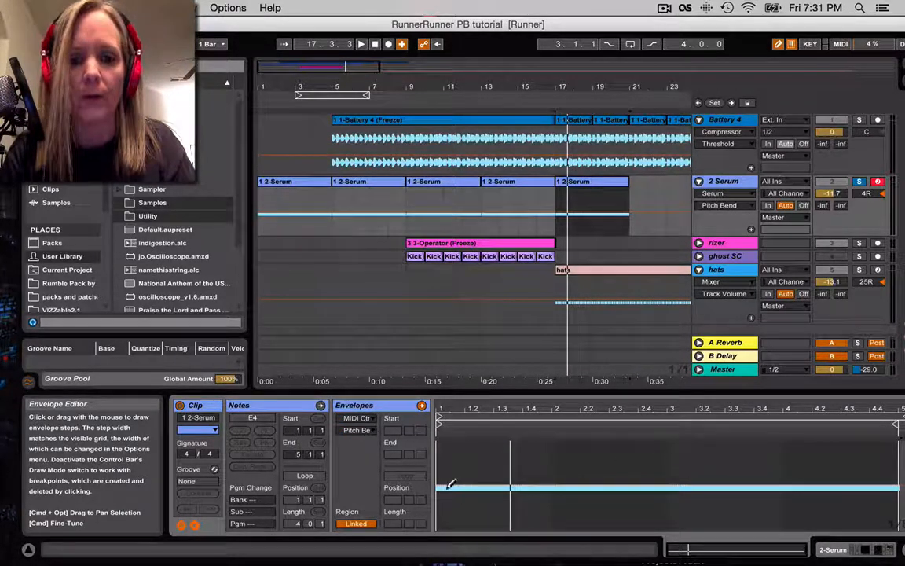
{"action": "mouse_move", "coordinate": [451, 483]}
{"action": "left_mouse_down"}
{"action": "mouse_move", "coordinate": [462, 446]}
{"action": "mouse_move", "coordinate": [528, 457]}
{"action": "mouse_move", "coordinate": [607, 495]}
{"action": "left_mouse_up"}
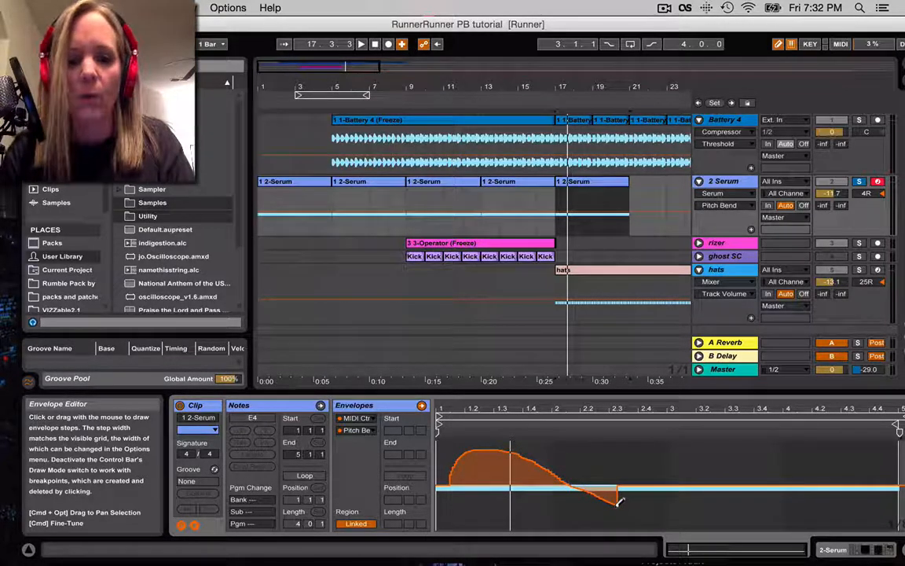
{"action": "key", "text": "super+z"}
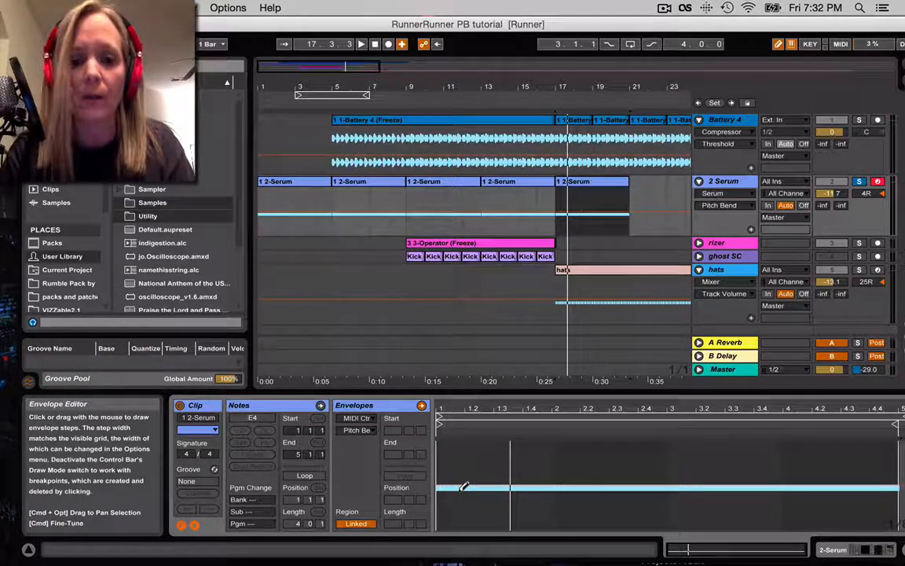
Step: Draw rapid up-and-down pitch bend movements over roughly the first half of the clip's envelope and play them back in the full mix
{"action": "mouse_move", "coordinate": [450, 486]}
{"action": "left_mouse_down"}
{"action": "mouse_move", "coordinate": [456, 445]}
{"action": "mouse_move", "coordinate": [464, 513]}
{"action": "left_mouse_up"}
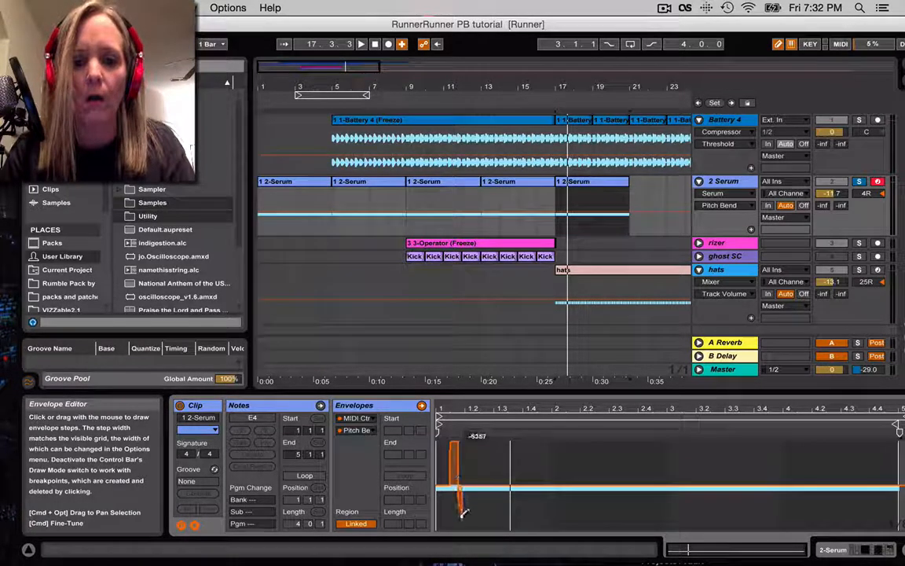
{"action": "mouse_move", "coordinate": [484, 475]}
{"action": "left_mouse_down"}
{"action": "mouse_move", "coordinate": [493, 507]}
{"action": "mouse_move", "coordinate": [562, 434]}
{"action": "mouse_move", "coordinate": [579, 430]}
{"action": "mouse_move", "coordinate": [675, 437]}
{"action": "mouse_move", "coordinate": [681, 455]}
{"action": "left_mouse_up"}
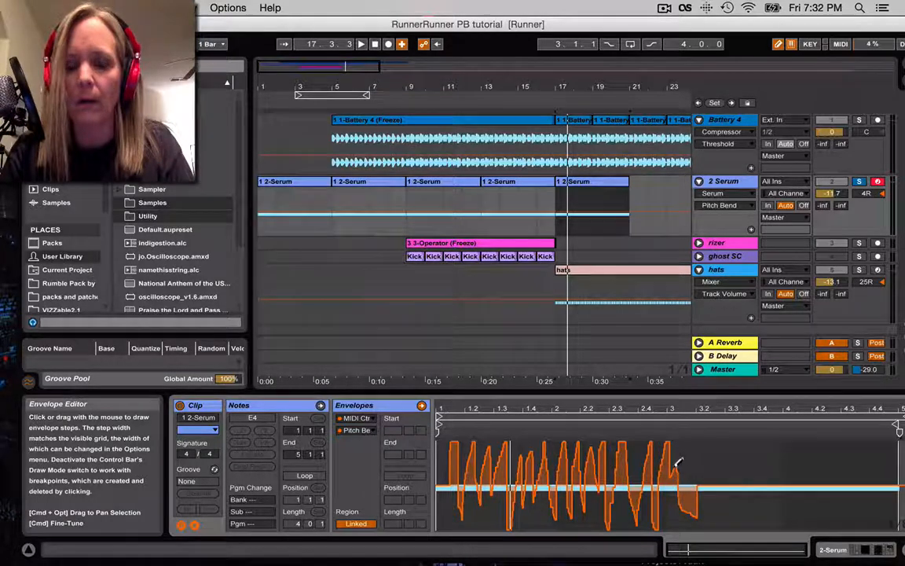
{"action": "left_click", "coordinate": [469, 96]}
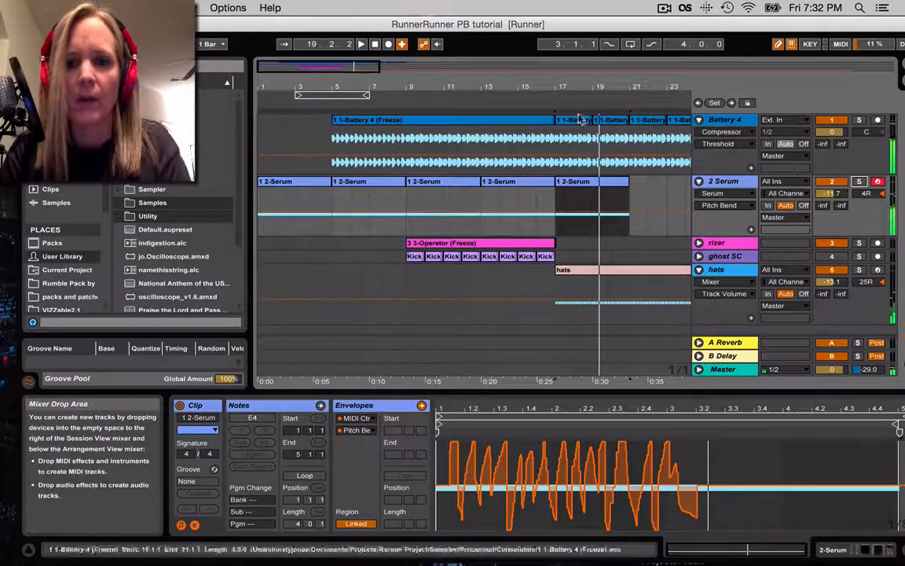
{"action": "left_click", "coordinate": [471, 96]}
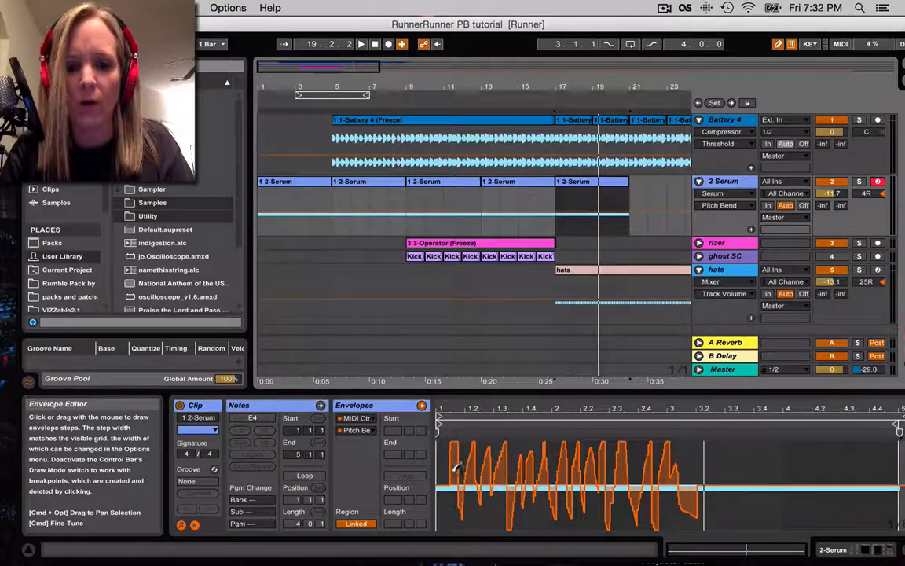
Step: Redraw the clip's pitch bend envelope with varied, wider up-and-down waves across all four bars, and play it back in the full arrangement
{"action": "mouse_move", "coordinate": [456, 463]}
{"action": "left_mouse_down"}
{"action": "mouse_move", "coordinate": [471, 509]}
{"action": "mouse_move", "coordinate": [490, 442]}
{"action": "left_mouse_up"}
{"action": "mouse_move", "coordinate": [497, 511]}
{"action": "left_mouse_down"}
{"action": "mouse_move", "coordinate": [530, 456]}
{"action": "mouse_move", "coordinate": [601, 487]}
{"action": "mouse_move", "coordinate": [642, 523]}
{"action": "left_mouse_up"}
{"action": "left_click_drag", "start_coordinate": [648, 442], "coordinate": [679, 516]}
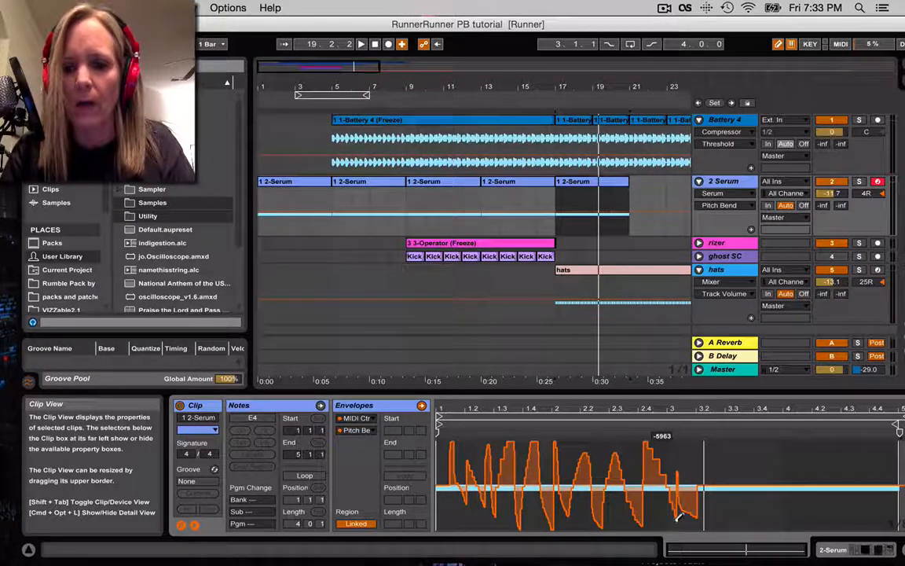
{"action": "mouse_move", "coordinate": [705, 480]}
{"action": "left_mouse_down"}
{"action": "mouse_move", "coordinate": [707, 435]}
{"action": "mouse_move", "coordinate": [730, 430]}
{"action": "left_mouse_up"}
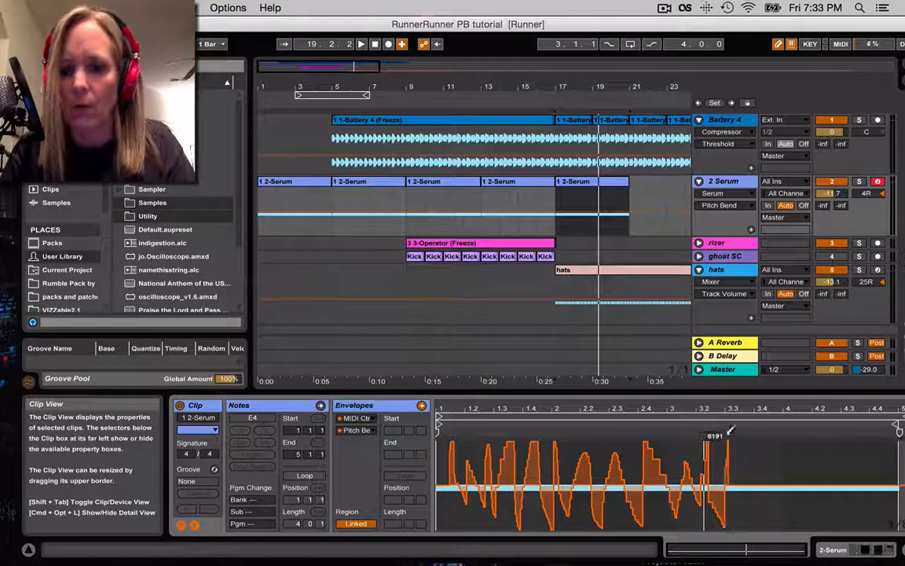
{"action": "mouse_move", "coordinate": [748, 487]}
{"action": "left_mouse_down"}
{"action": "mouse_move", "coordinate": [769, 489]}
{"action": "mouse_move", "coordinate": [729, 443]}
{"action": "mouse_move", "coordinate": [805, 434]}
{"action": "mouse_move", "coordinate": [838, 460]}
{"action": "mouse_move", "coordinate": [883, 445]}
{"action": "left_mouse_up"}
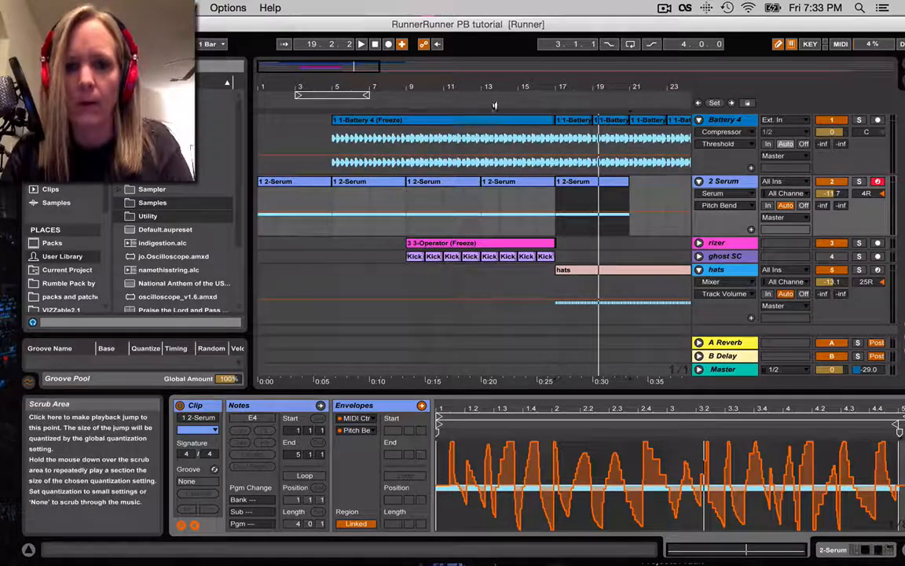
{"action": "left_click", "coordinate": [465, 95]}
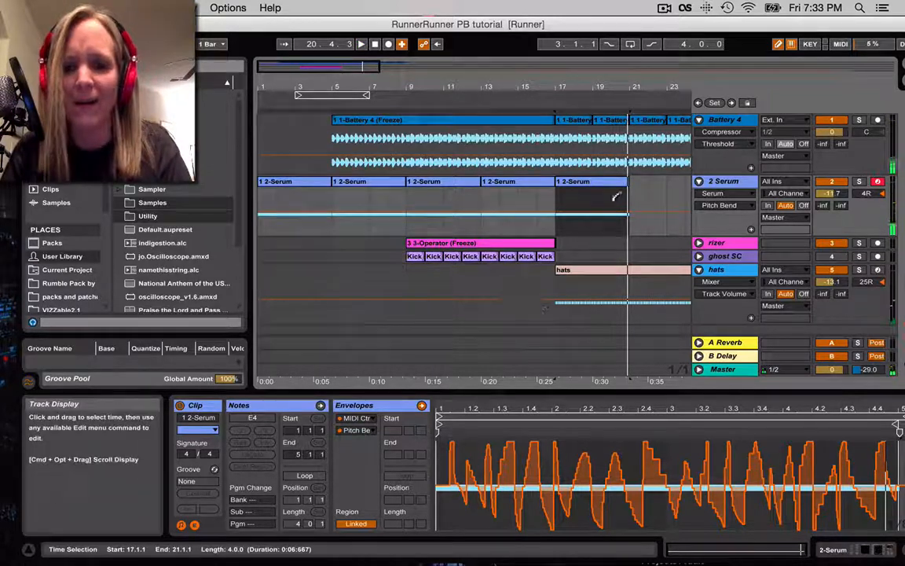
{"action": "left_click", "coordinate": [542, 99]}
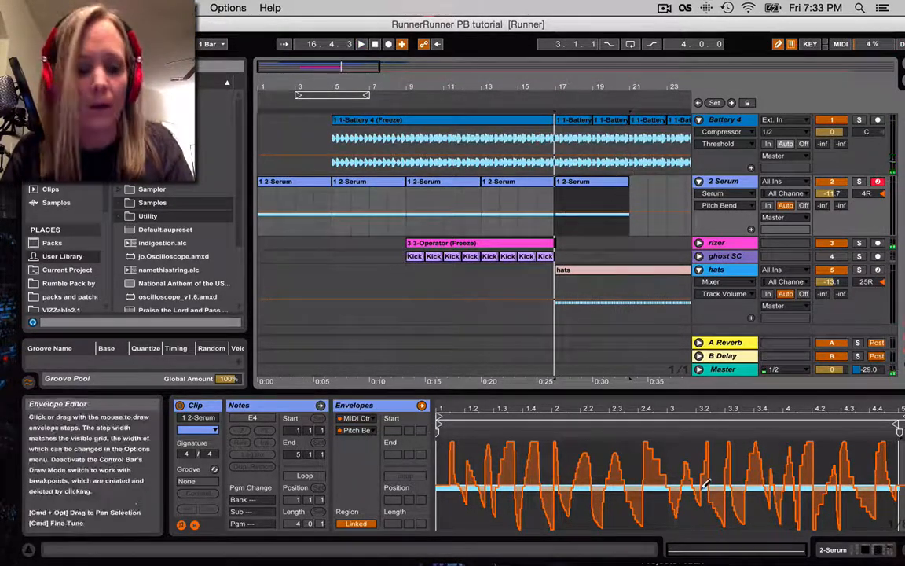
Step: Undo the drawn pitch bend envelope and redraw it with denser, mostly full-range up-and-down waves across all four bars of the clip
{"action": "key", "text": "super+z"}
{"action": "key", "text": "super+z"}
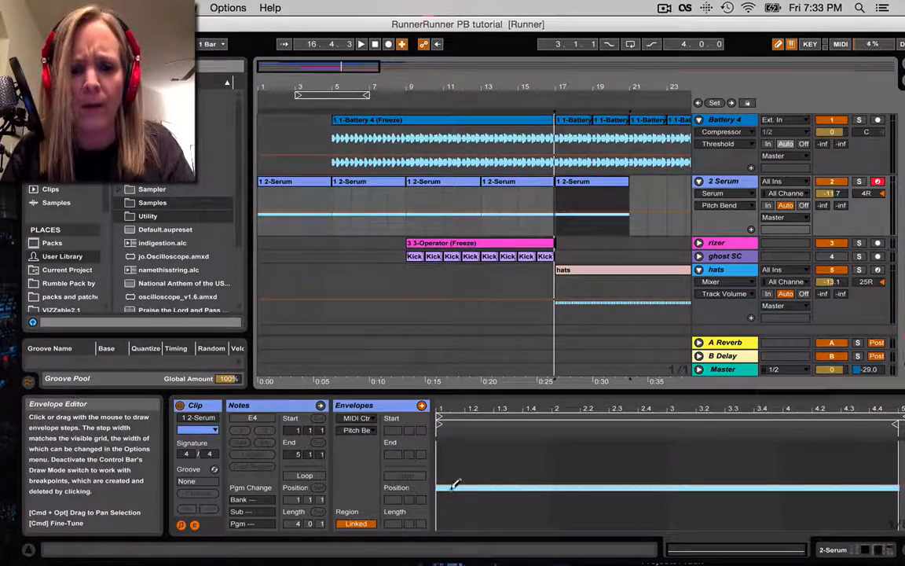
{"action": "left_click_drag", "start_coordinate": [455, 485], "coordinate": [459, 451]}
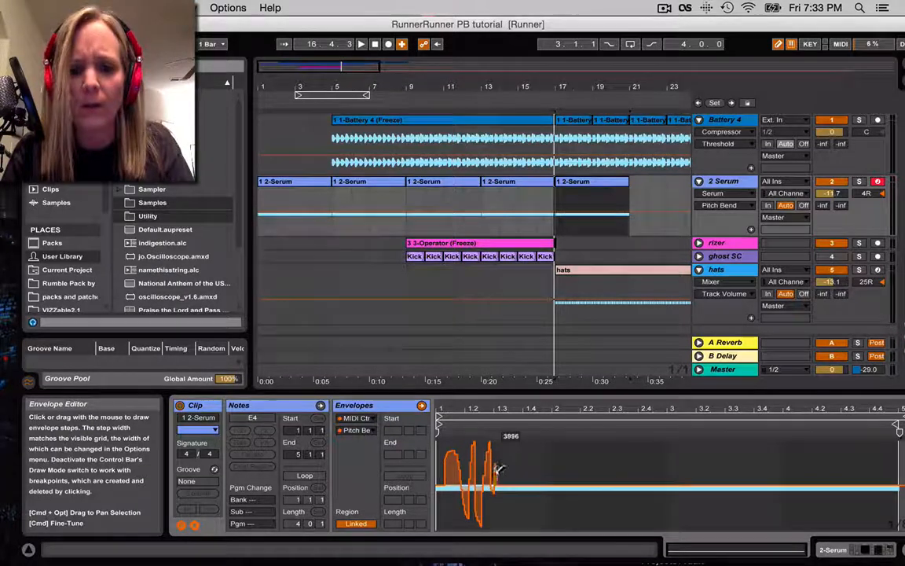
{"action": "left_click_drag", "start_coordinate": [500, 469], "coordinate": [513, 527]}
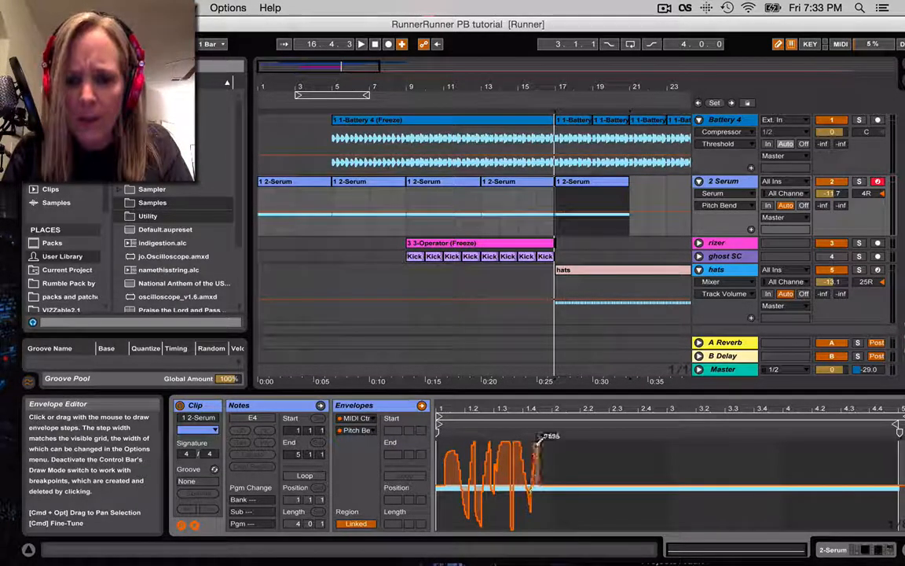
{"action": "left_click_drag", "start_coordinate": [558, 432], "coordinate": [581, 417]}
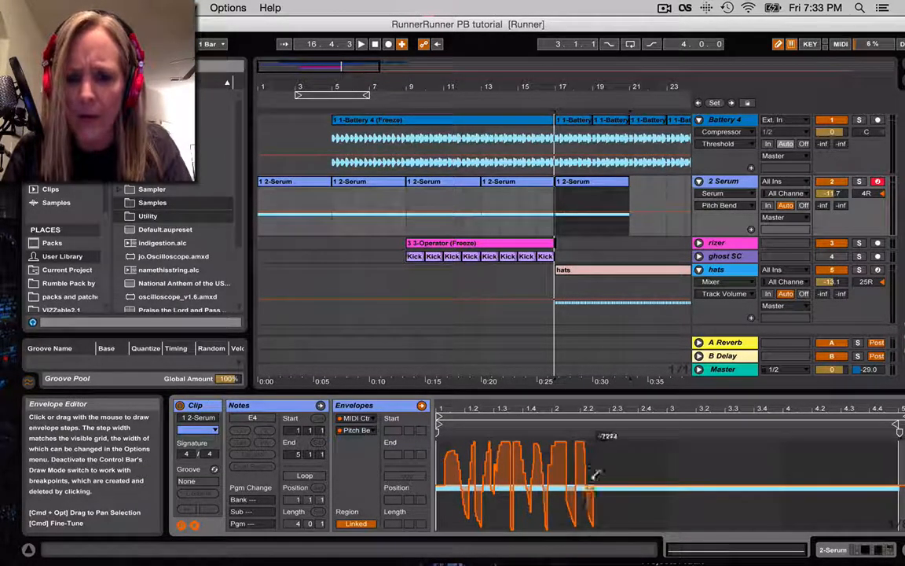
{"action": "mouse_move", "coordinate": [606, 526]}
{"action": "left_mouse_down"}
{"action": "mouse_move", "coordinate": [644, 471]}
{"action": "mouse_move", "coordinate": [664, 523]}
{"action": "mouse_move", "coordinate": [696, 440]}
{"action": "mouse_move", "coordinate": [717, 465]}
{"action": "left_mouse_up"}
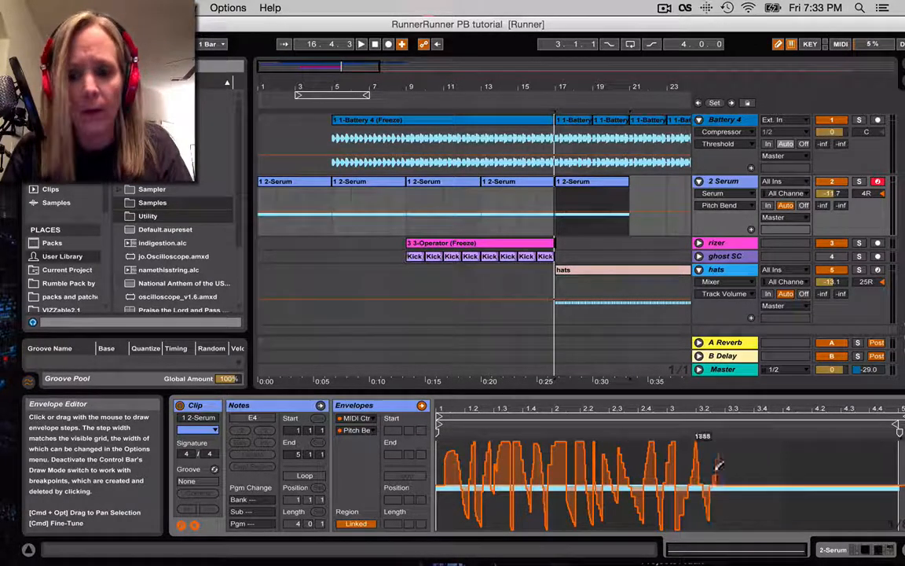
{"action": "left_click_drag", "start_coordinate": [727, 520], "coordinate": [750, 515]}
{"action": "left_click_drag", "start_coordinate": [760, 435], "coordinate": [776, 426]}
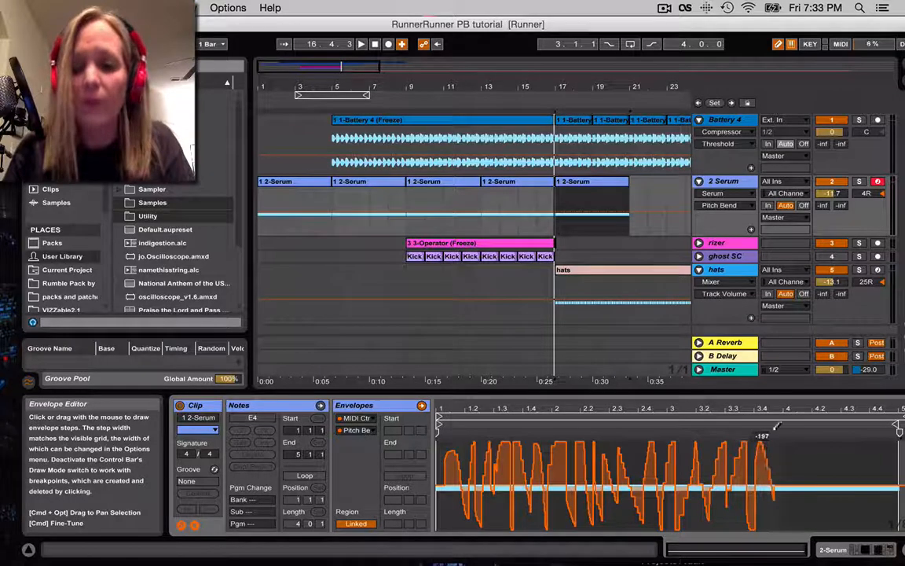
{"action": "left_click_drag", "start_coordinate": [840, 533], "coordinate": [864, 507]}
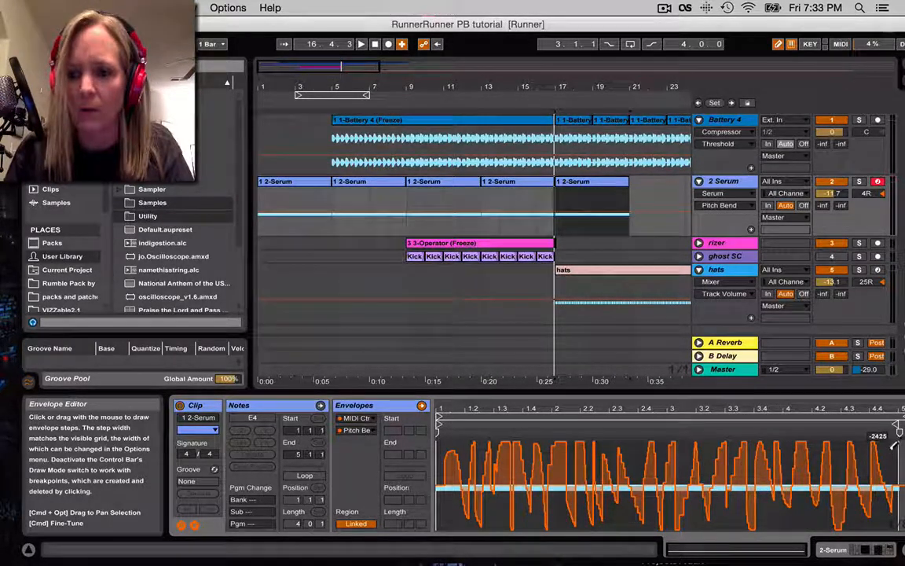
Step: Play back the drop, reshape the first pitch bend rise in beat one into a gradual ramp up, and play the drop again
{"action": "left_click", "coordinate": [581, 338]}
{"action": "key", "text": "space"}
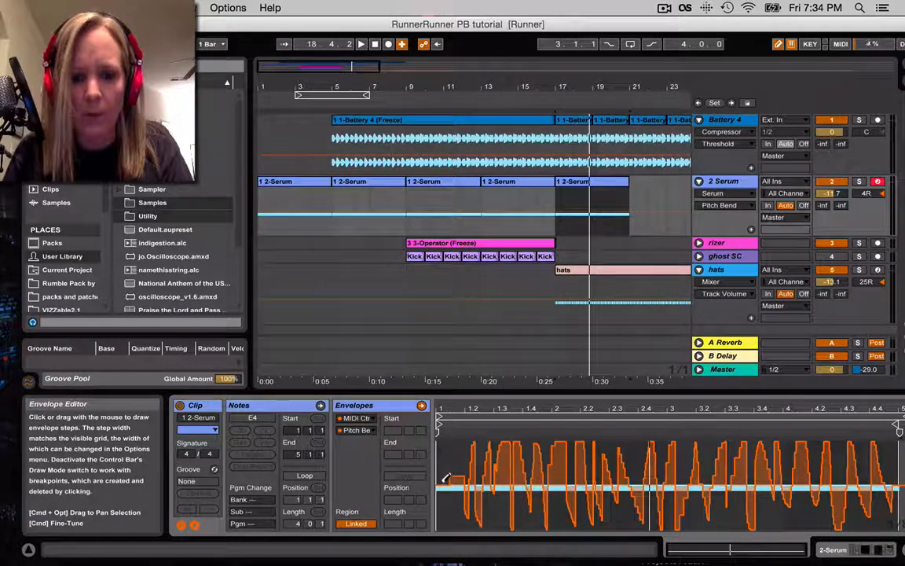
{"action": "key", "text": "space"}
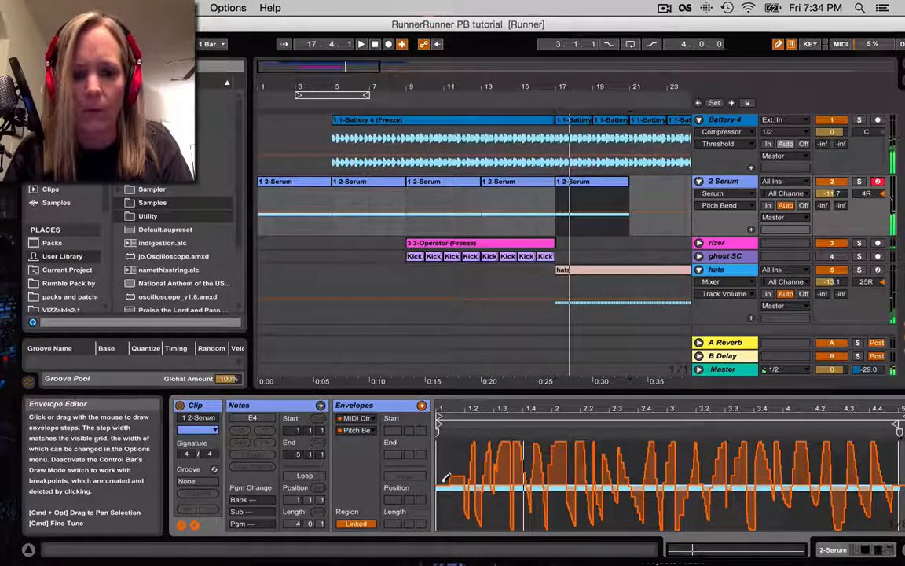
{"action": "left_click_drag", "start_coordinate": [452, 485], "coordinate": [466, 457]}
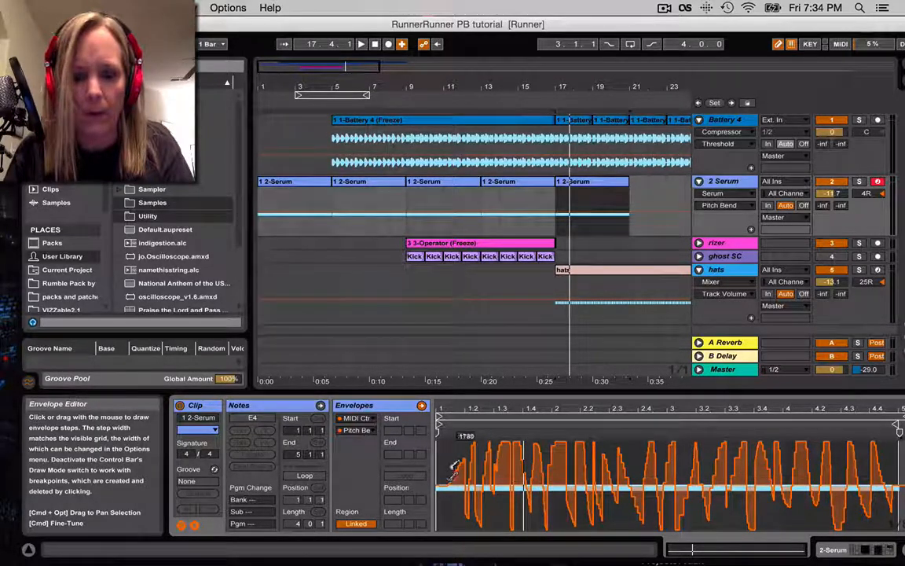
{"action": "key", "text": "space"}
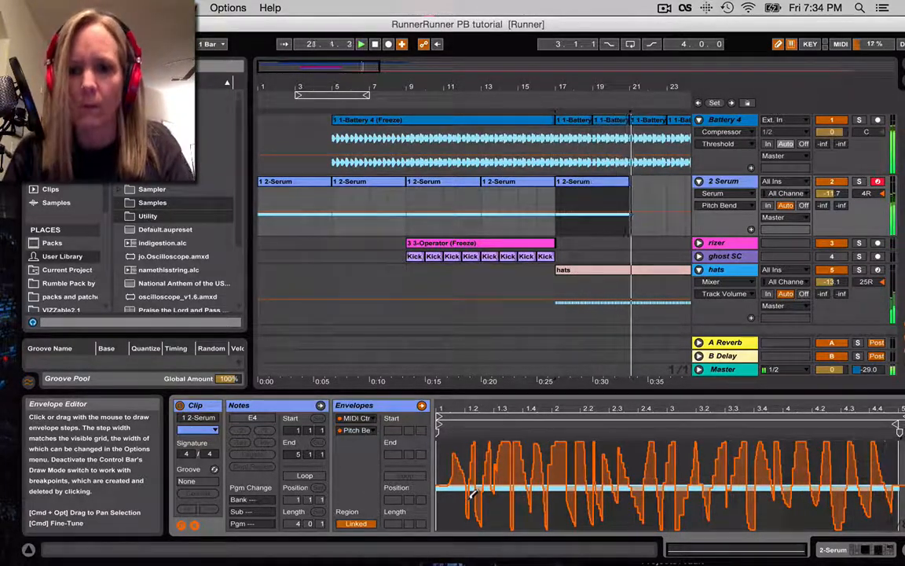
Step: Turn off draw mode and play the arrangement from the beginning
{"action": "left_click", "coordinate": [778, 47]}
{"action": "key", "text": "space"}
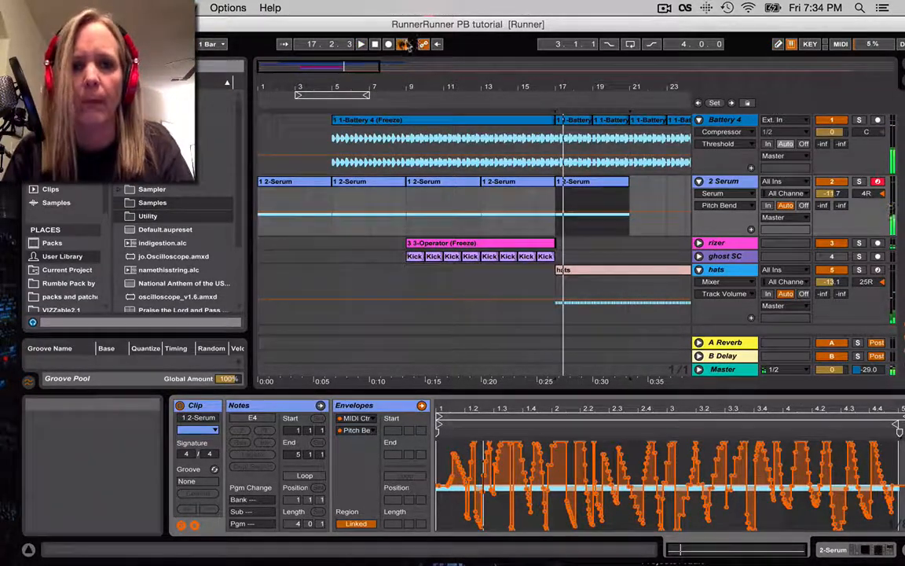
{"action": "double_click", "coordinate": [375, 47]}
{"action": "key", "text": "space"}
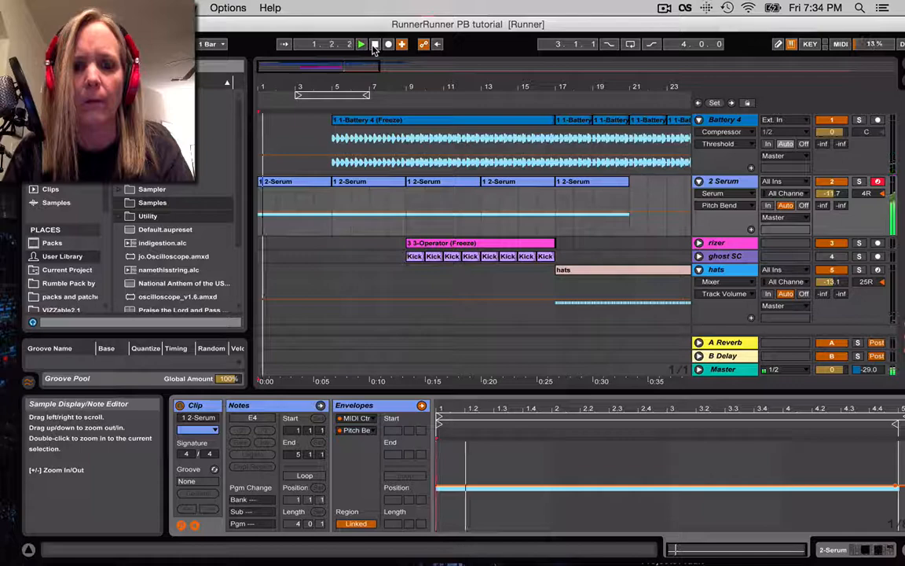
Step: Duplicate the pitch-bent 2-Serum clip at bar 17 to bar 21 and listen through both drop clips
{"action": "left_click", "coordinate": [584, 183]}
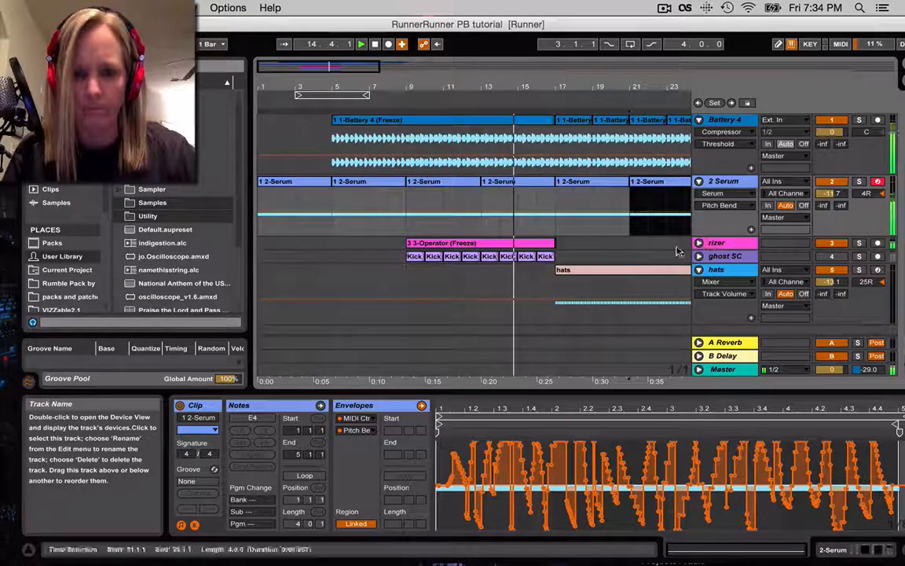
{"action": "scroll", "coordinate": [598, 207], "scroll_direction": "right", "scroll_amount": 5}
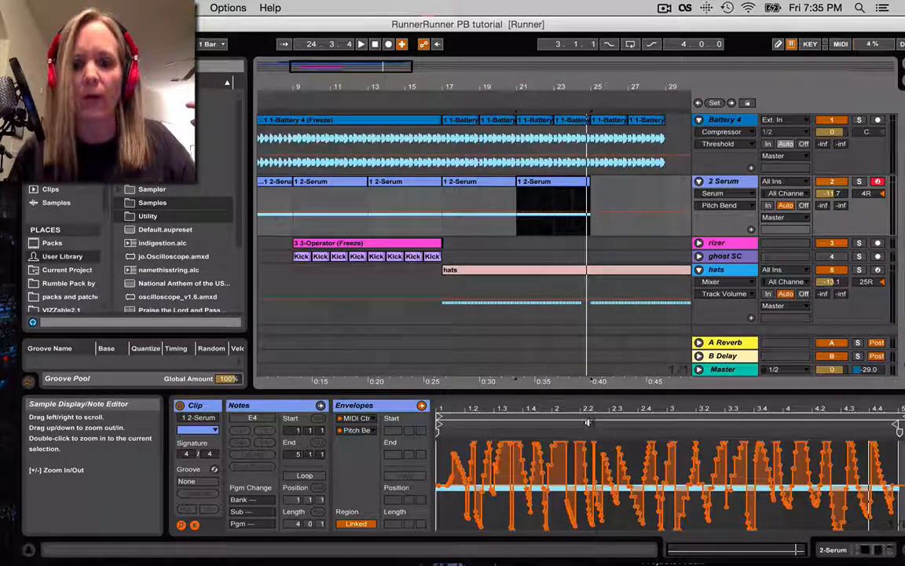
Step: Open the Serum synth window from the 2 Serum track, play the drop to examine the synth, and move the window clear of the arrangement
{"action": "left_click", "coordinate": [723, 182]}
{"action": "left_click", "coordinate": [335, 404]}
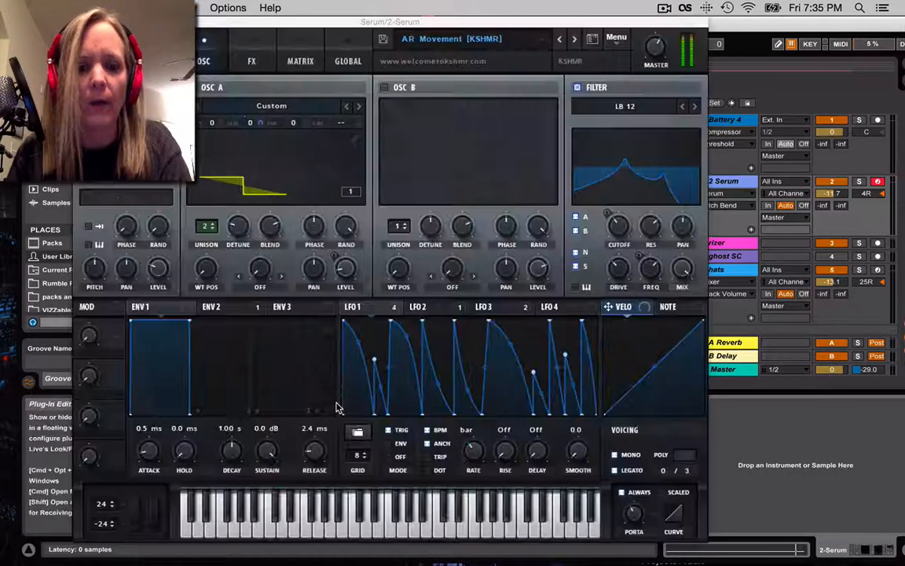
{"action": "key", "text": "space"}
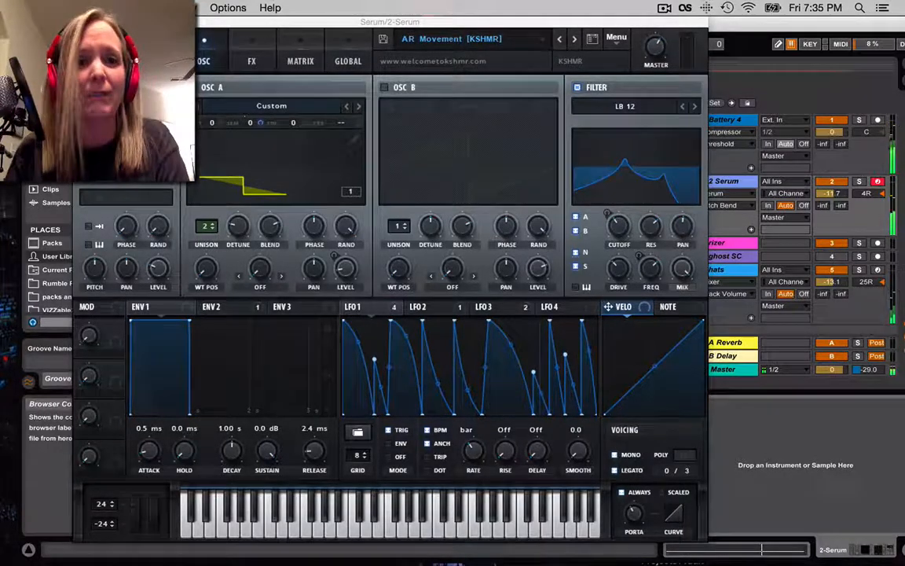
{"action": "left_click_drag", "start_coordinate": [177, 26], "coordinate": [656, 392]}
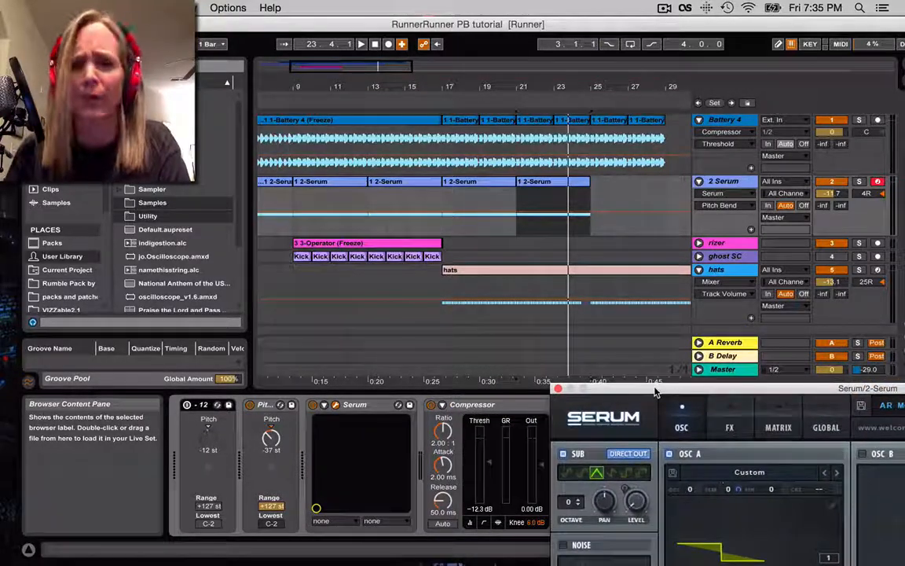